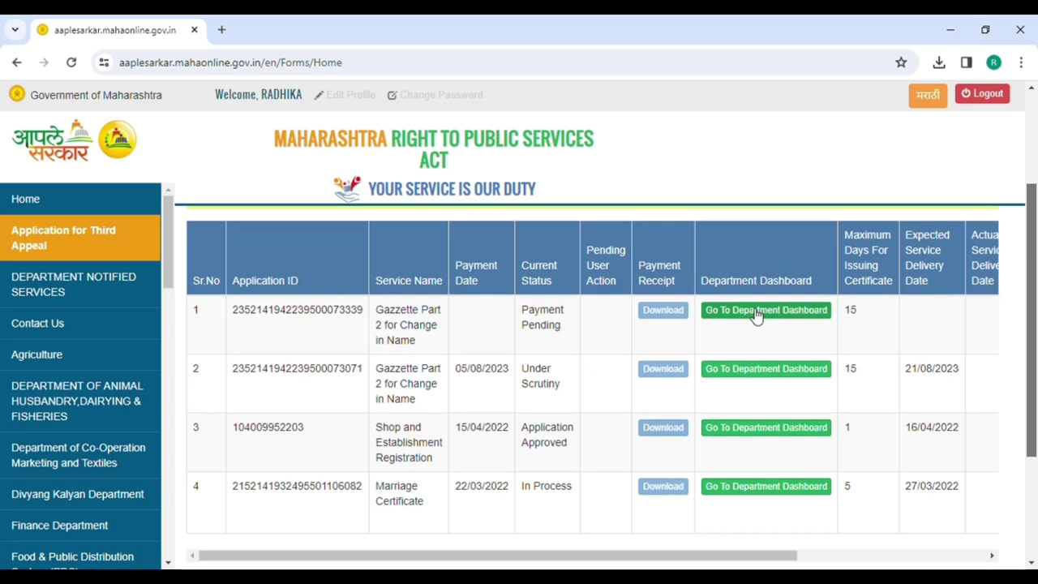
pyautogui.click(756, 315)
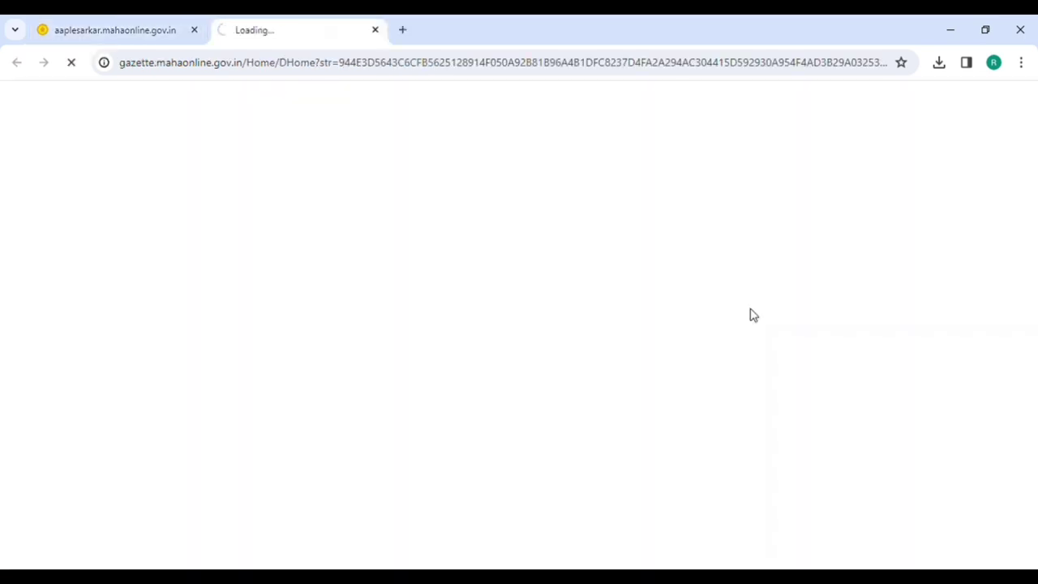
pyautogui.scroll(-2, 1004, 195)
pyautogui.scroll(2, 1004, 195)
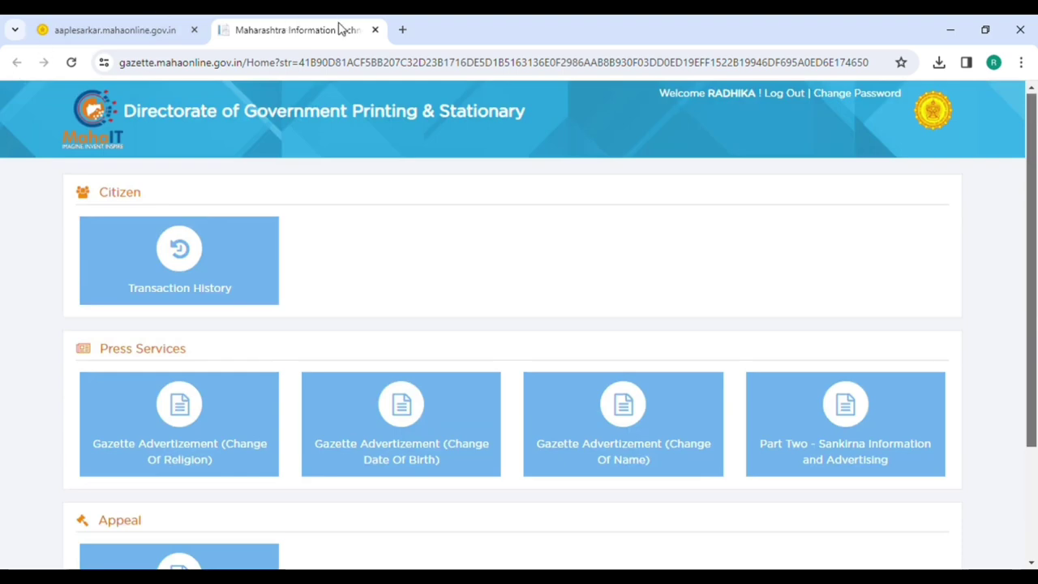
pyautogui.click(376, 30)
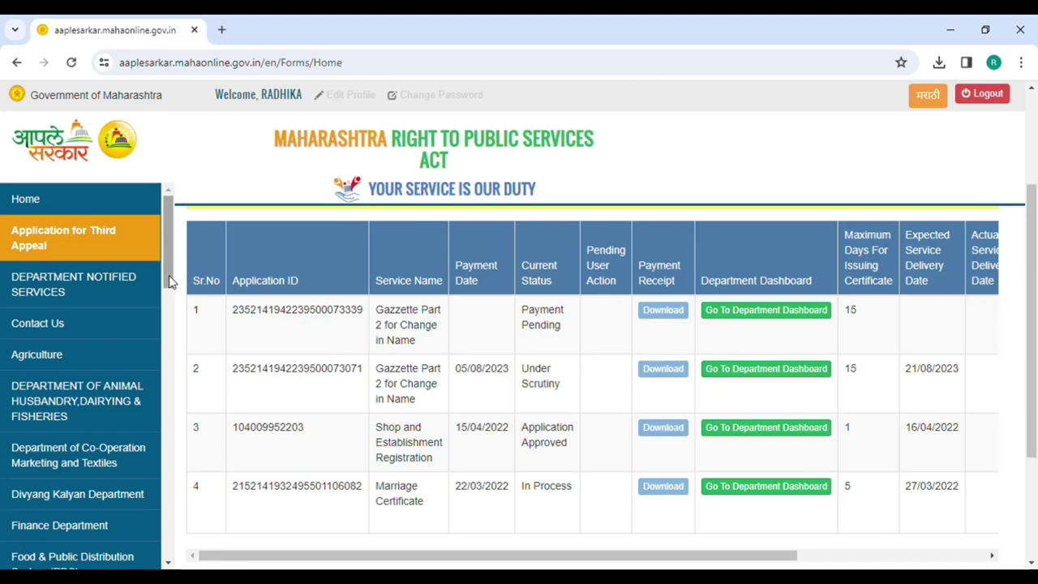
pyautogui.moveTo(169, 279); pyautogui.dragTo(185, 360)
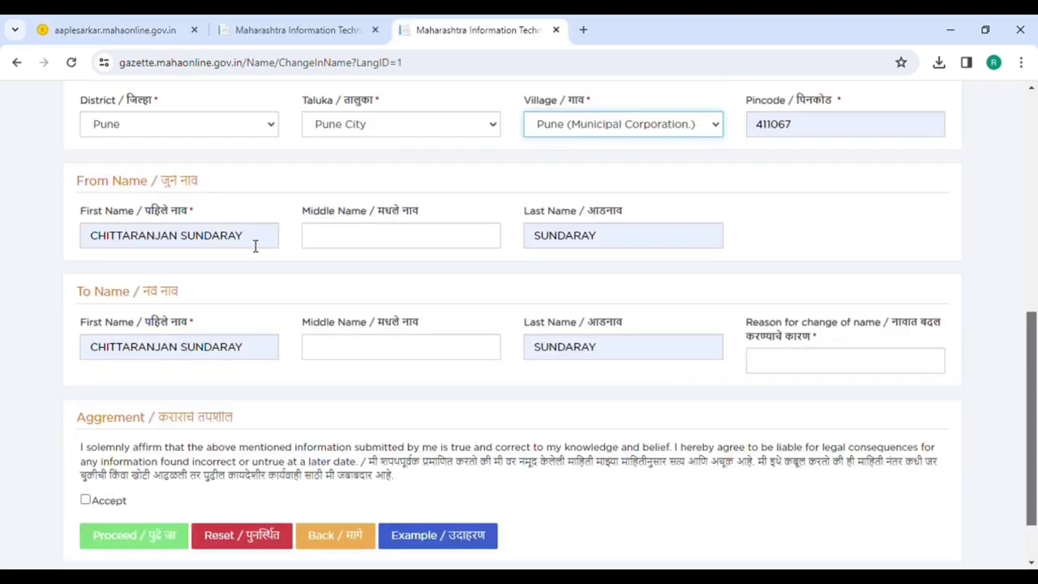
# - Correct the From Name fields with the applicant's old first, middle and last name
pyautogui.doubleClick(255, 243)
pyautogui.press('BackSpace')
pyautogui.press('BackSpace')
pyautogui.press('BackSpace')
pyautogui.press('BackSpace')
pyautogui.press('BackSpace')
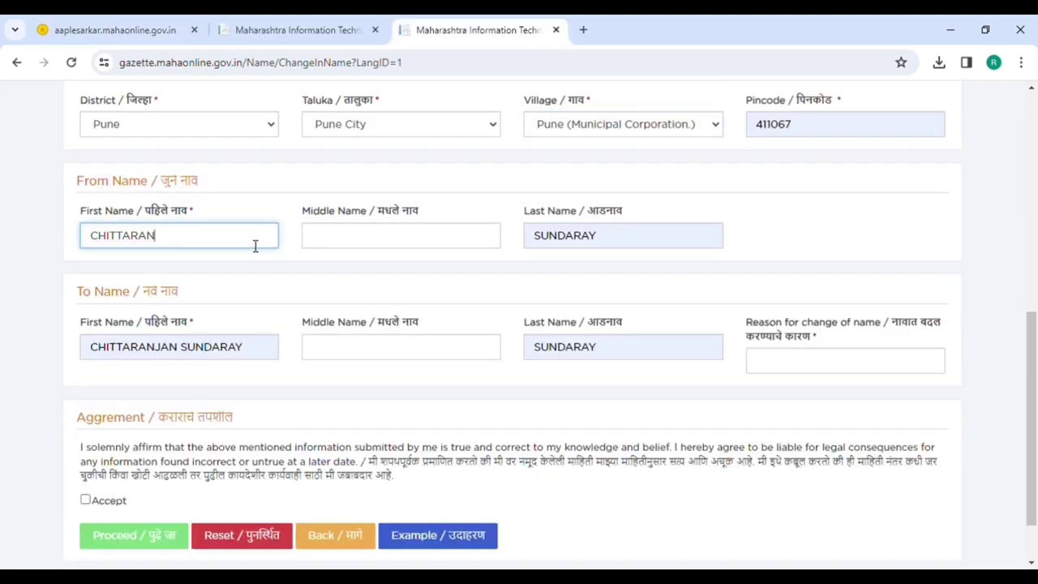
pyautogui.press('BackSpace')
pyautogui.press('BackSpace')
pyautogui.press('BackSpace')
pyautogui.press('BackSpace')
pyautogui.press('BackSpace')
pyautogui.press('BackSpace')
pyautogui.press('BackSpace')
pyautogui.press('BackSpace')
pyautogui.press('BackSpace')
pyautogui.click(421, 254)
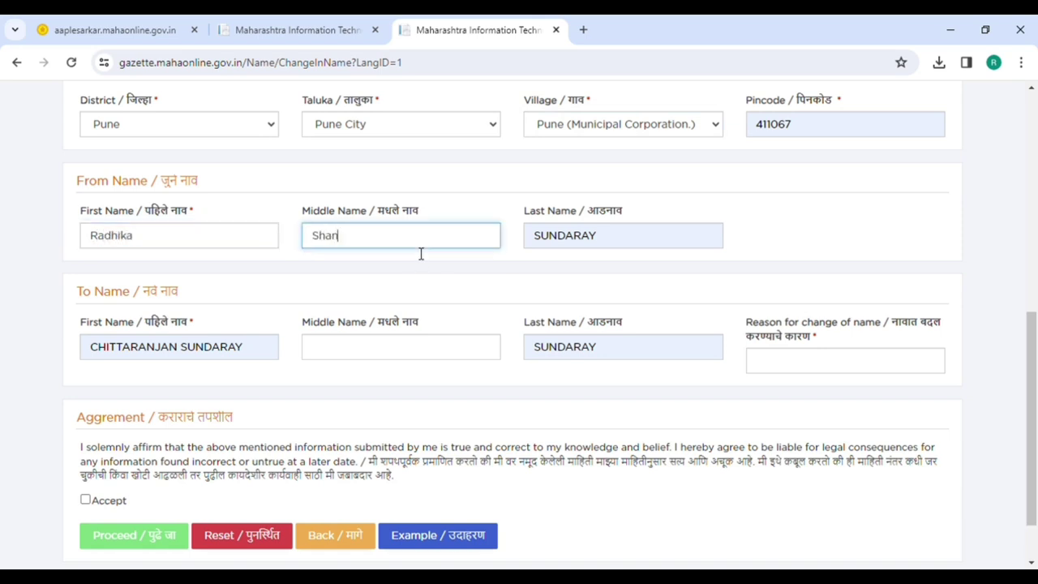
pyautogui.click(645, 251)
pyautogui.press('BackSpace')
pyautogui.press('BackSpace')
pyautogui.press('BackSpace')
pyautogui.press('BackSpace')
pyautogui.press('BackSpace')
pyautogui.press('BackSpace')
pyautogui.press('BackSpace')
pyautogui.press('BackSpace')
pyautogui.click(595, 262)
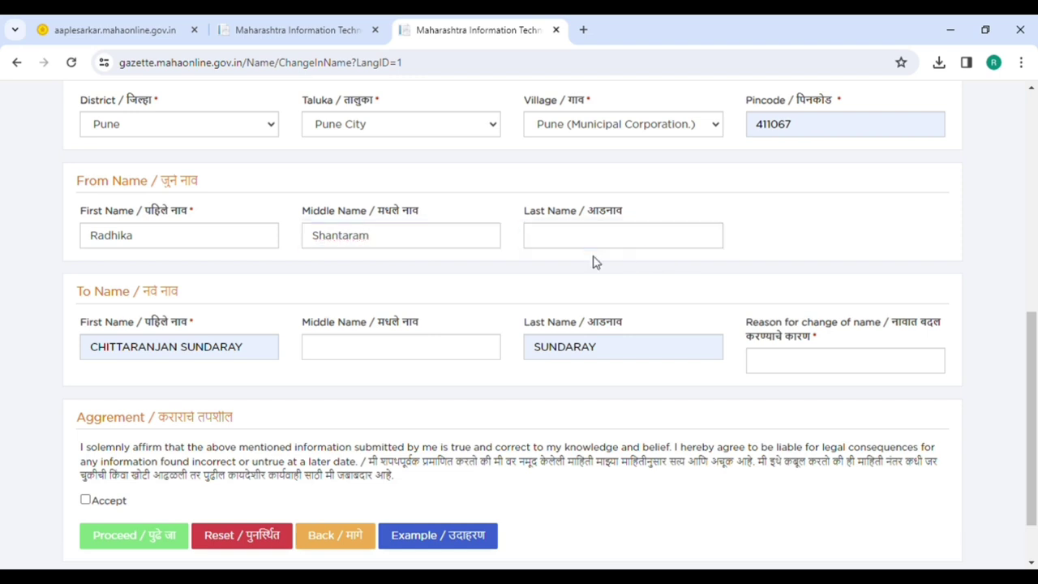
pyautogui.click(591, 241)
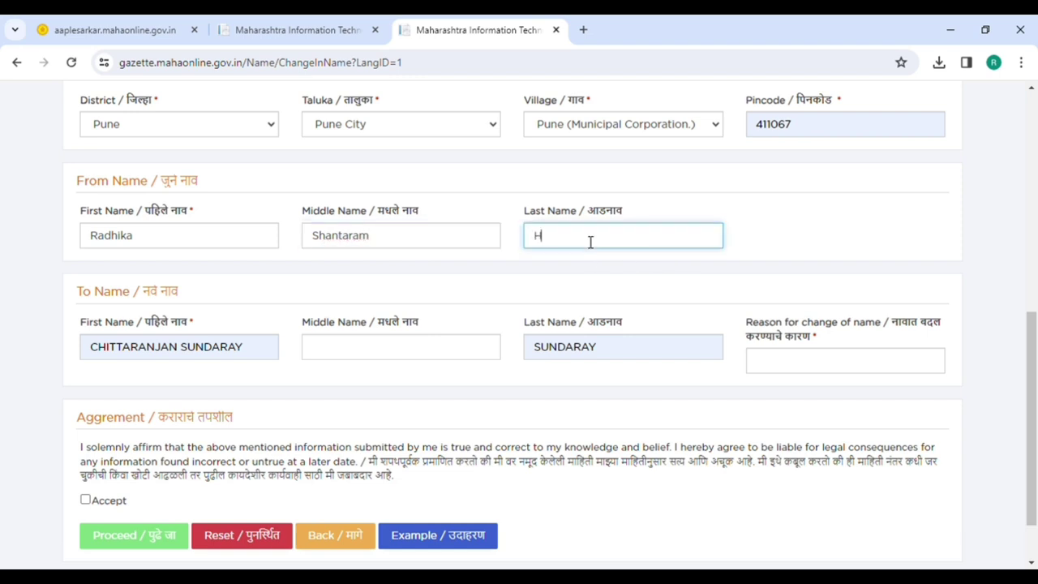
# - Replace the To Name first name and last name with the applicant's new name
pyautogui.click(258, 358)
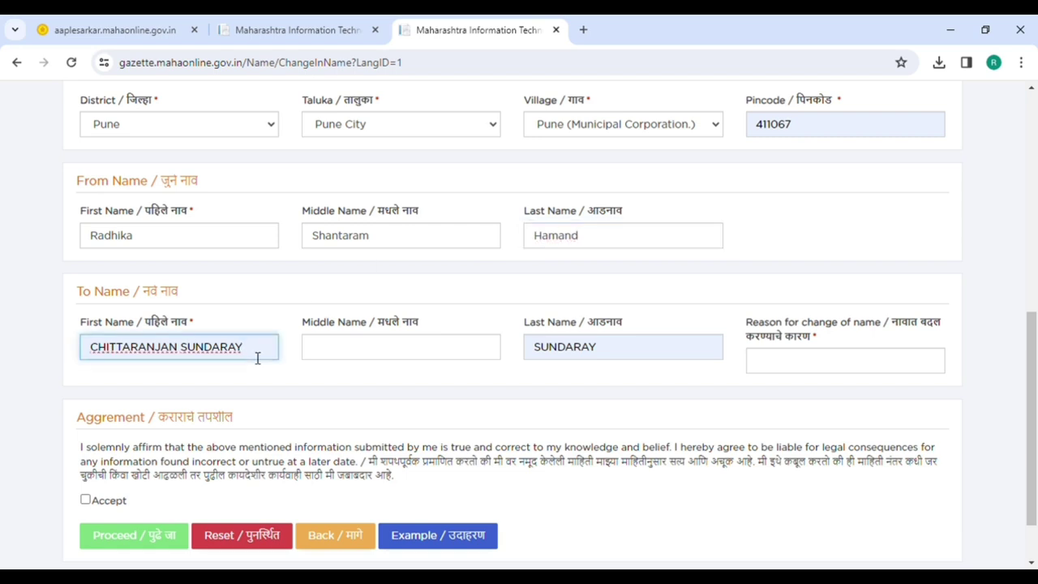
pyautogui.hotkey('ctrl', 'a')
pyautogui.press('BackSpace')
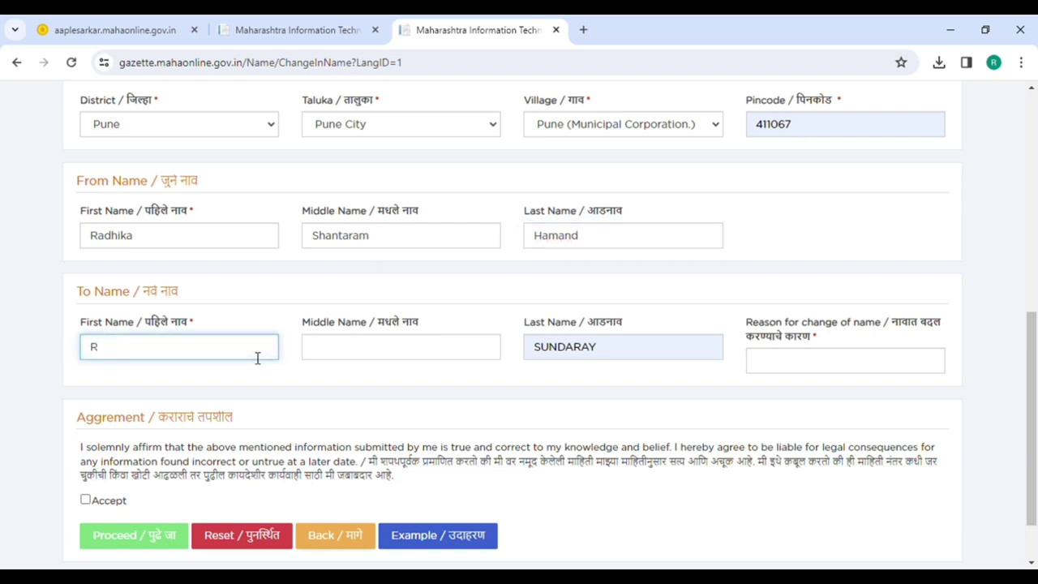
pyautogui.click(418, 354)
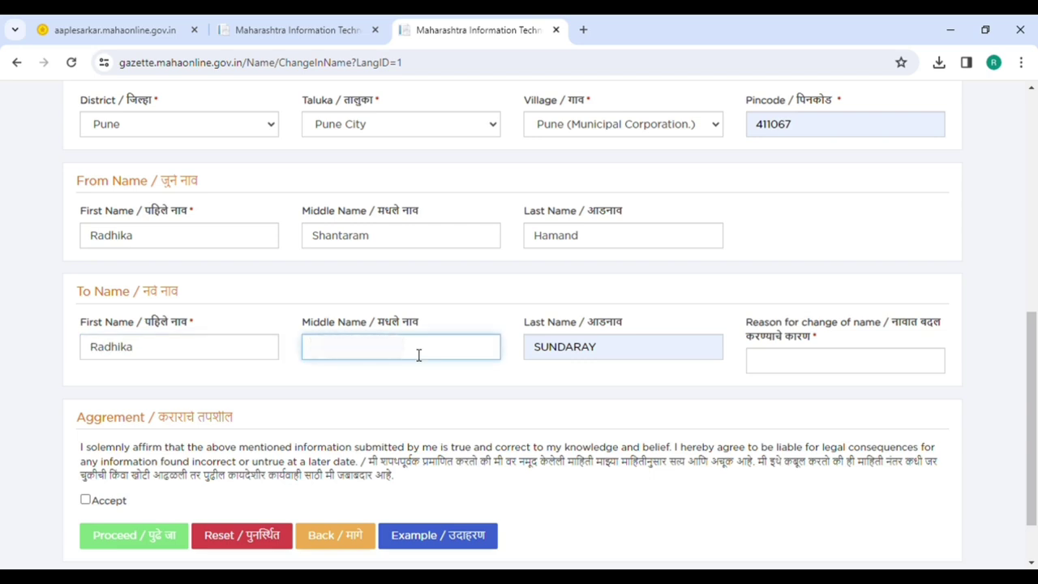
pyautogui.click(706, 349)
pyautogui.hotkey('ctrl', 'a')
pyautogui.press('BackSpace')
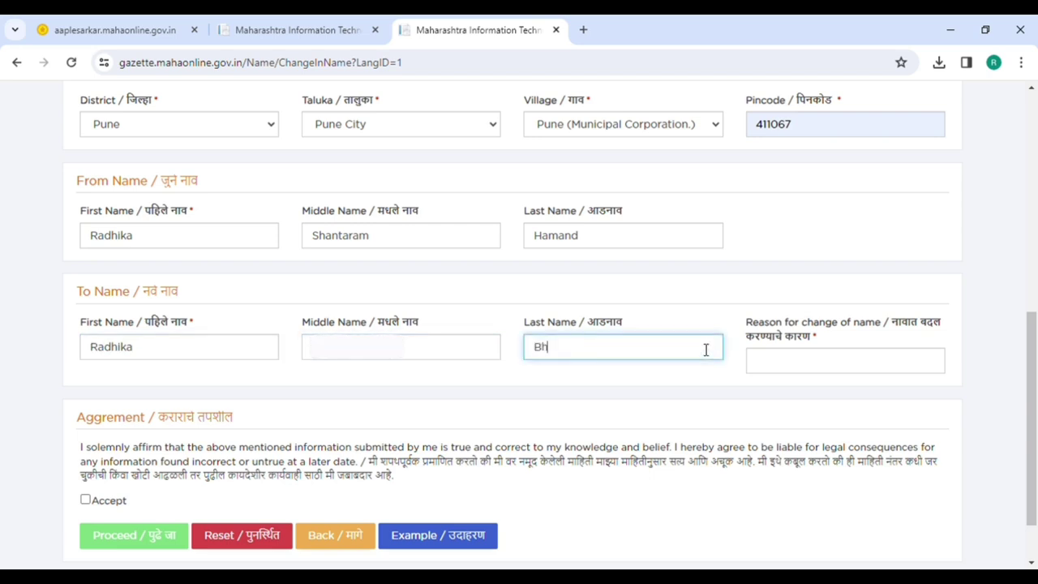
# - Enter Marriage as the reason for the name change and accept the declaration
pyautogui.click(769, 370)
pyautogui.write('Marriage')
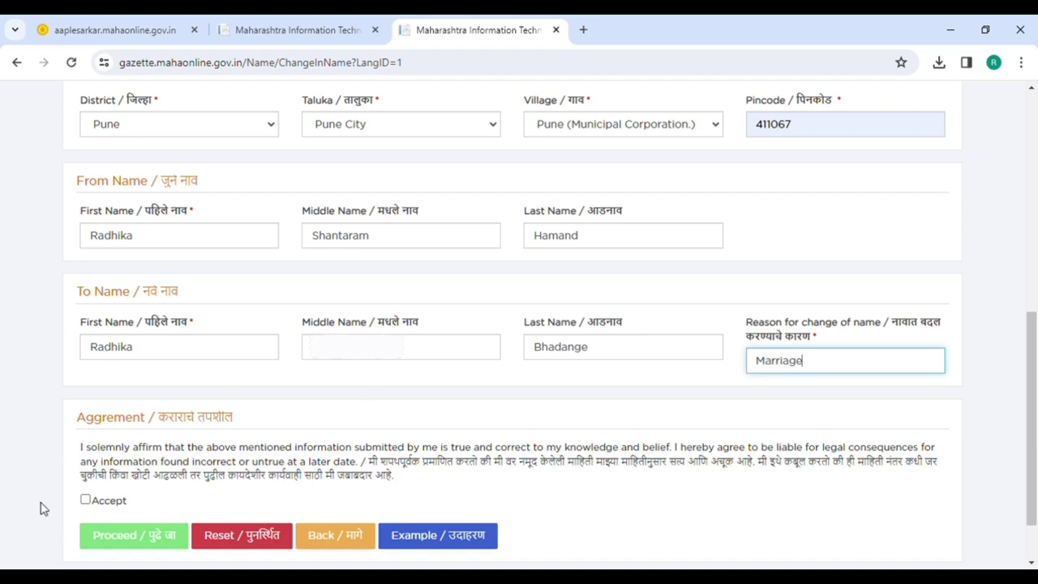
pyautogui.click(85, 500)
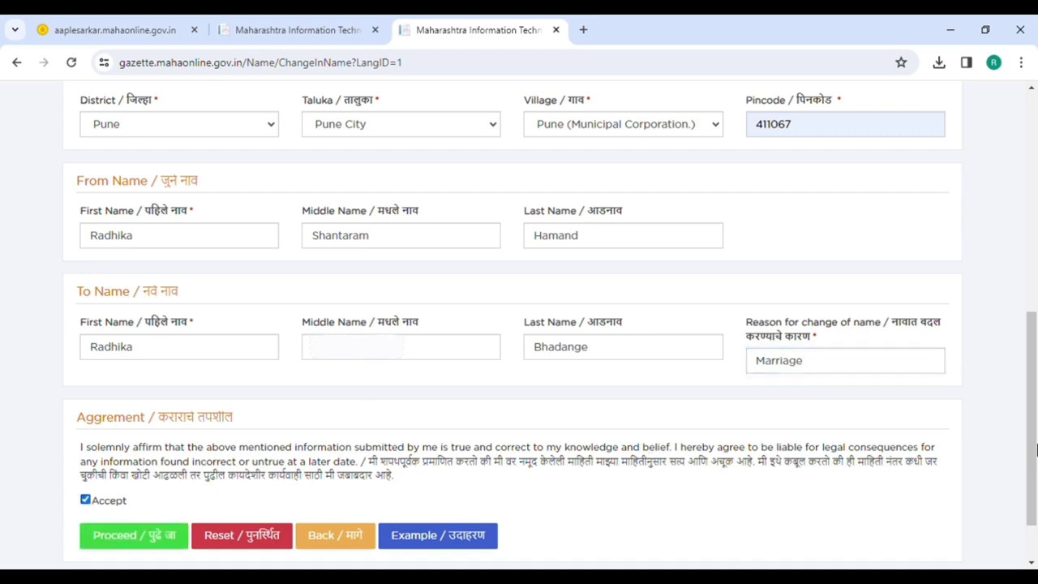
# - Confirm the Gazette Details preview and submit the name details to reach Document Upload
pyautogui.scroll(-2, 1036, 450)
pyautogui.click(156, 459)
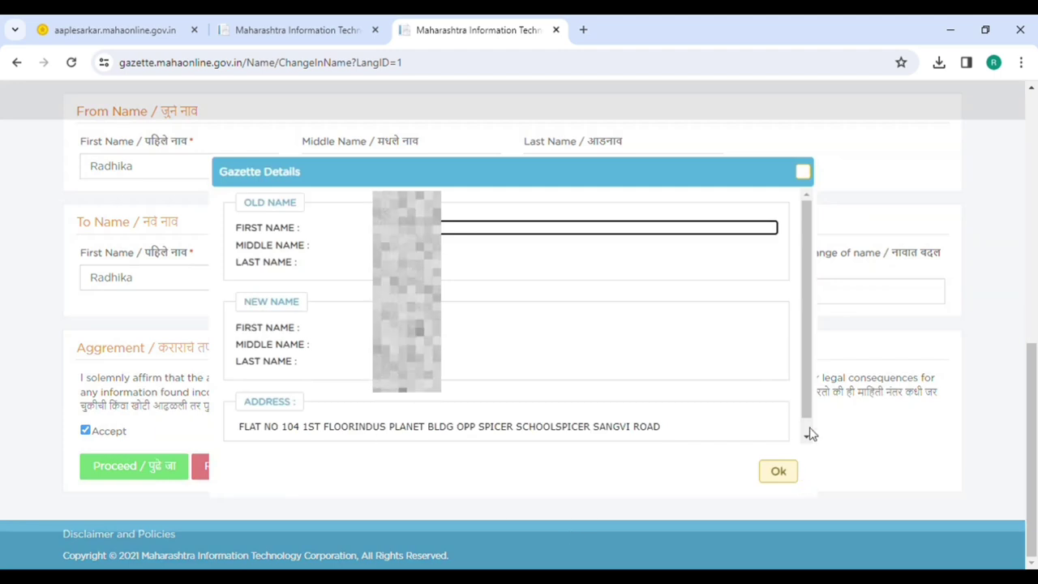
pyautogui.click(778, 473)
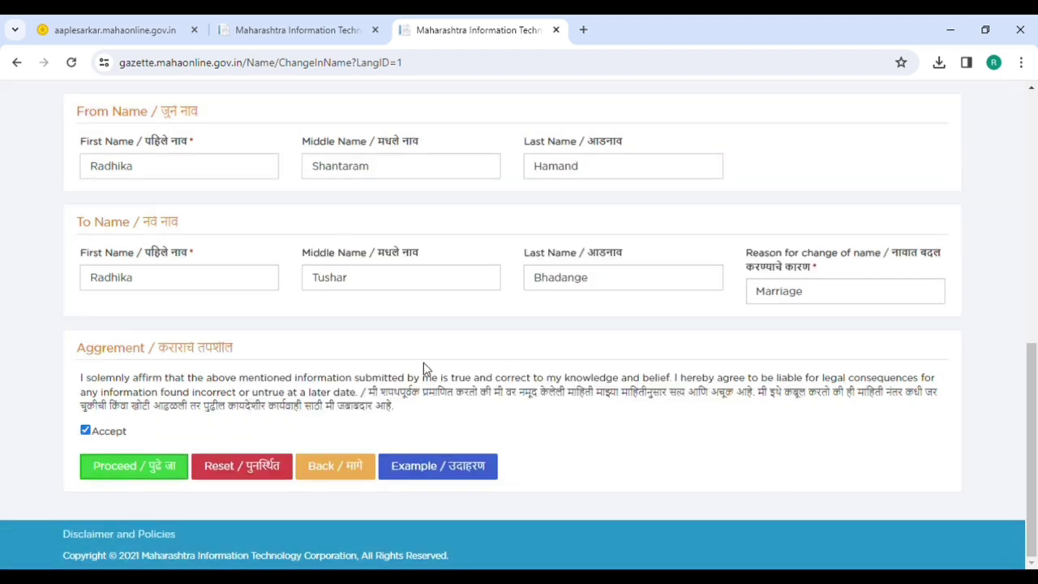
pyautogui.click(113, 461)
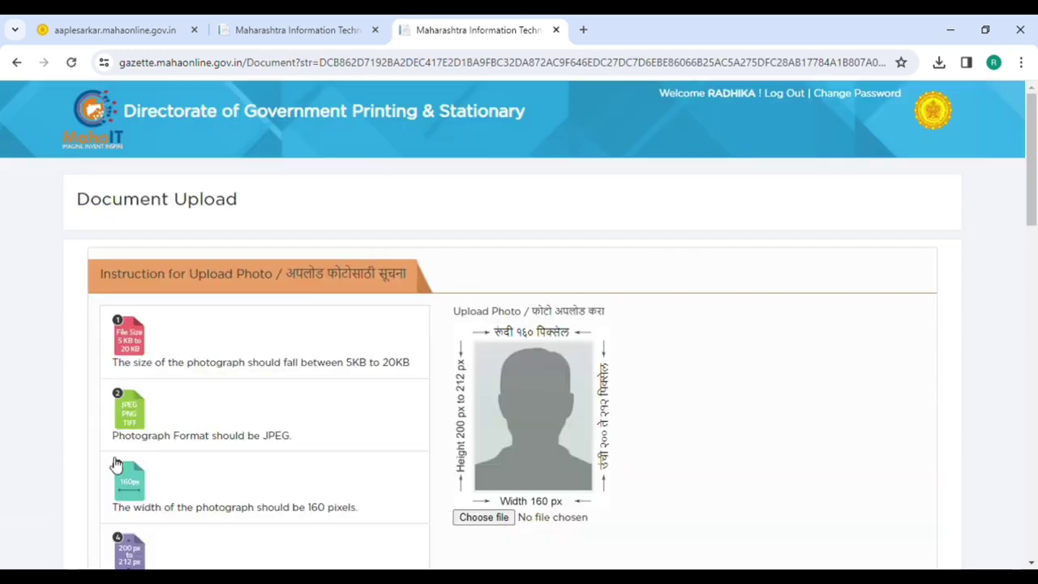
# - Attach the PAN card image as photo proof instead of Adhar Card
pyautogui.scroll(-3, 1035, 134)
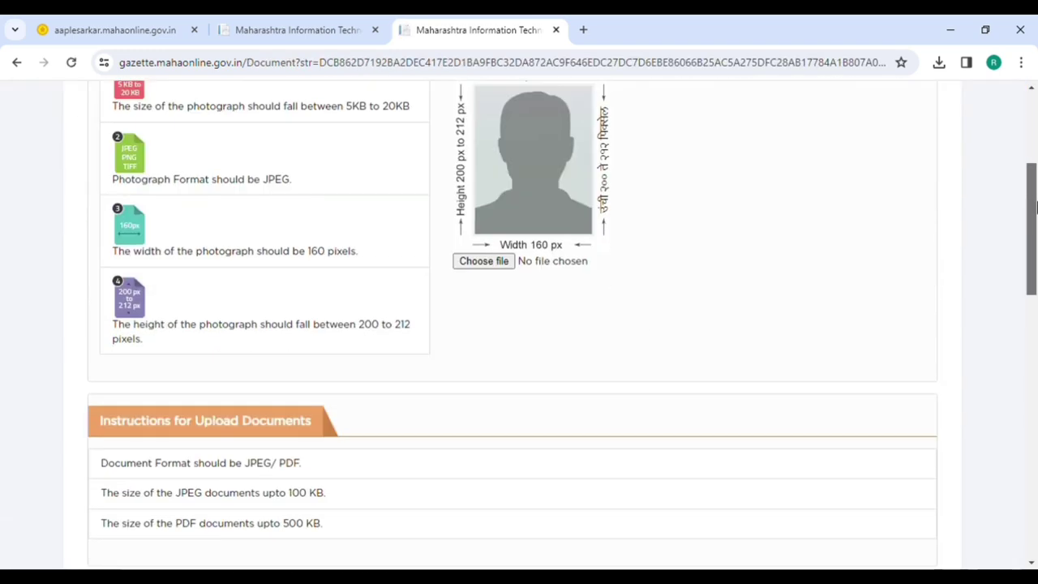
pyautogui.click(480, 264)
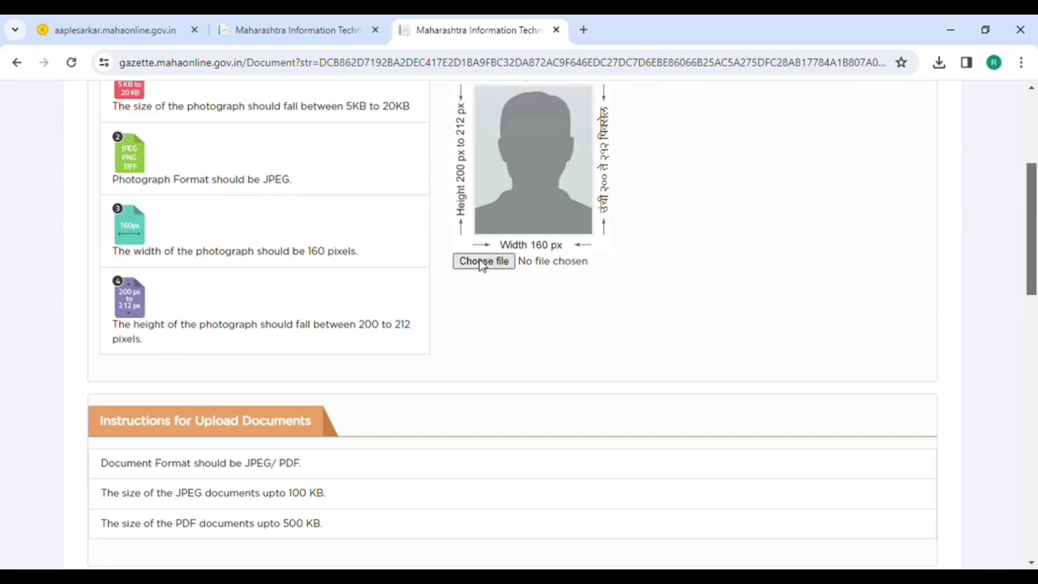
pyautogui.scroll(-5, 559, 288)
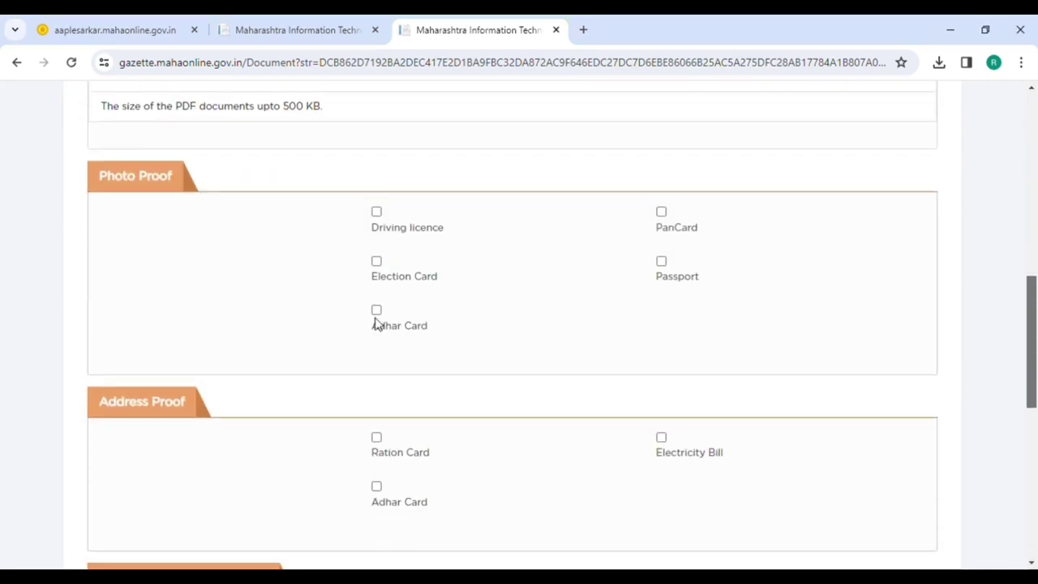
pyautogui.click(377, 311)
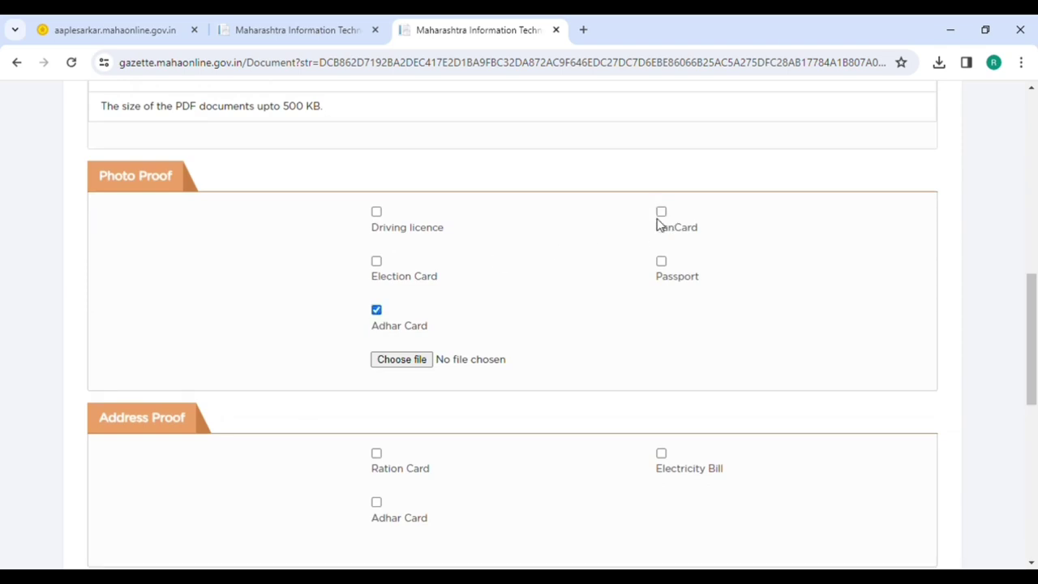
pyautogui.click(661, 211)
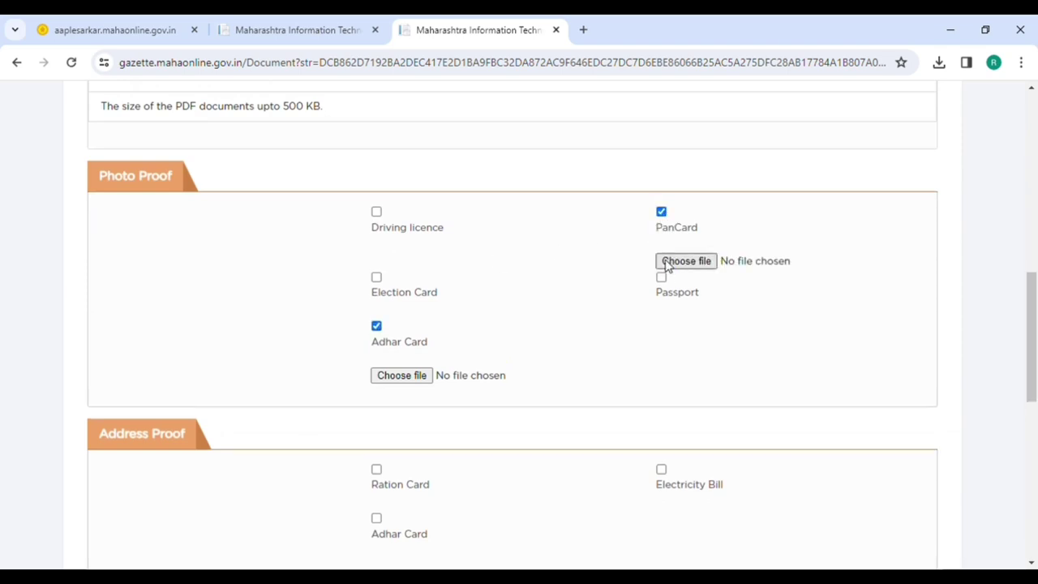
pyautogui.click(687, 262)
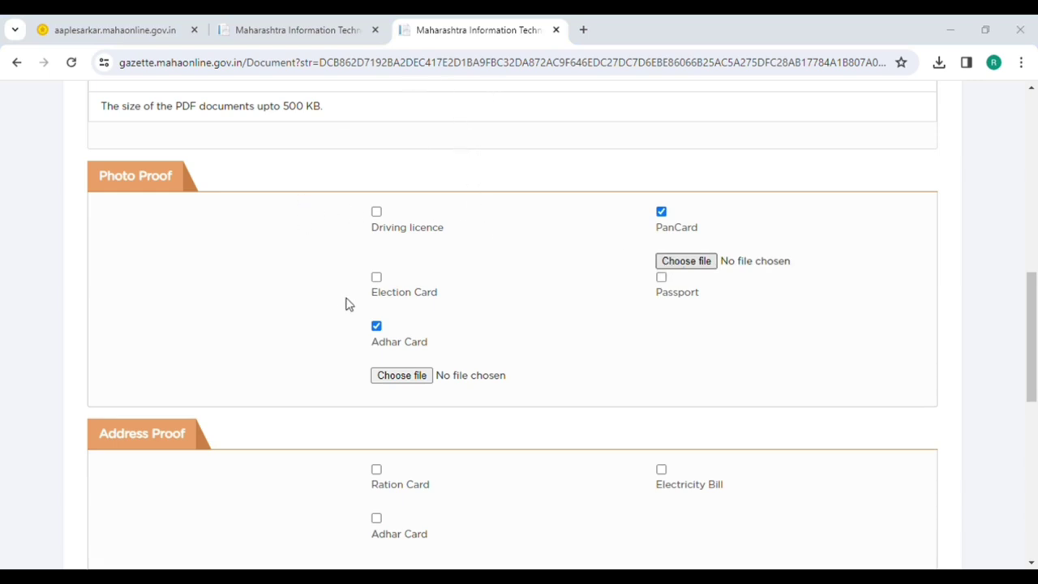
pyautogui.press('Return')
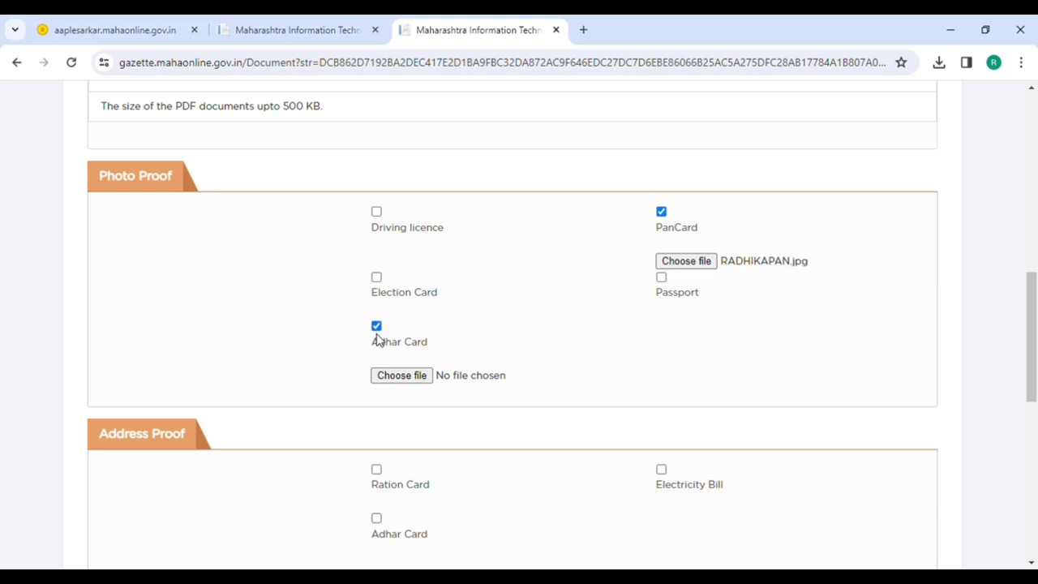
pyautogui.click(376, 326)
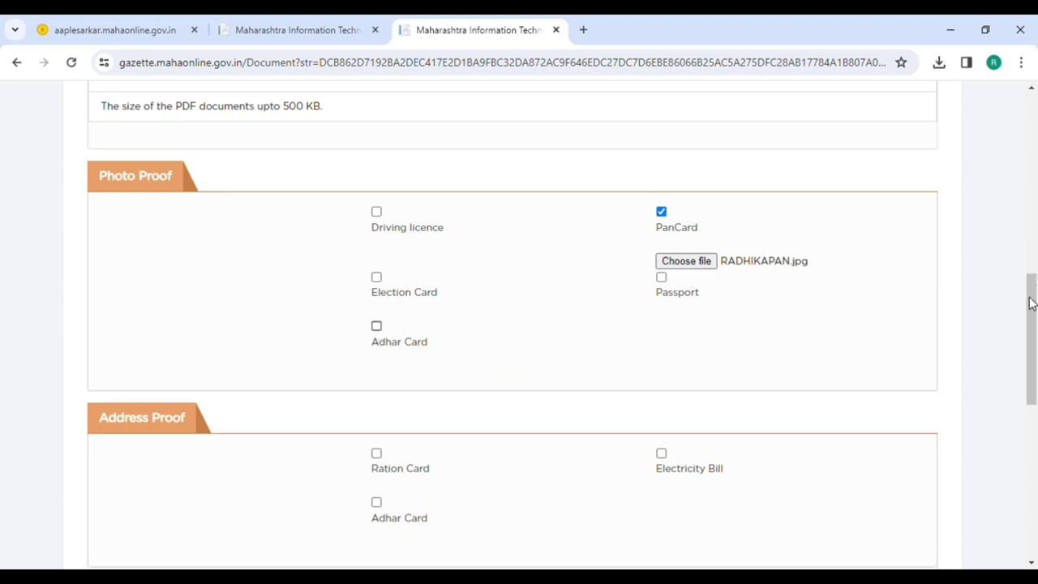
# - Tick Electricity Bill as address proof and attach the light bill image
pyautogui.moveTo(1034, 301); pyautogui.dragTo(1034, 369)
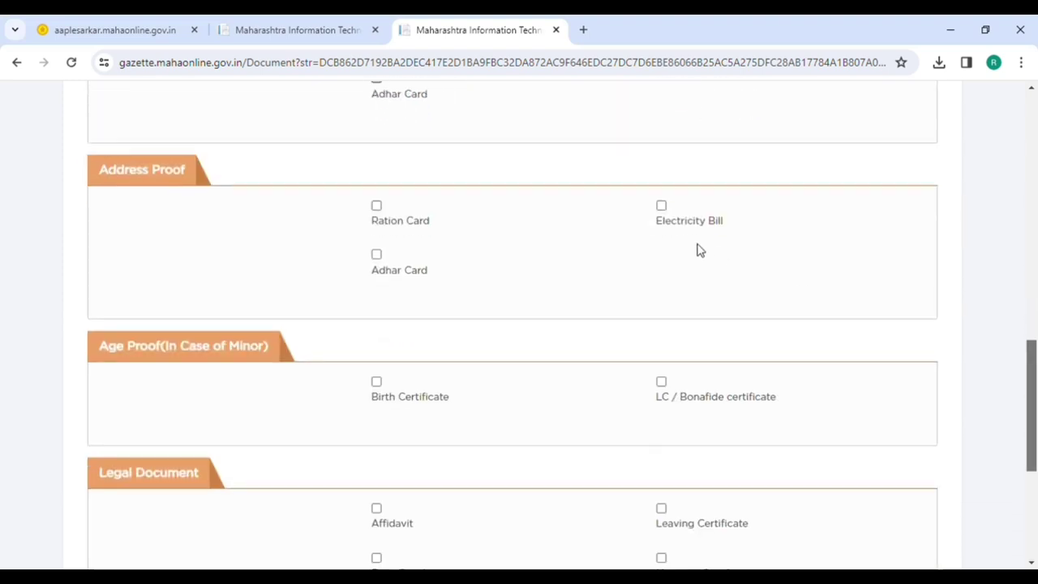
pyautogui.click(661, 206)
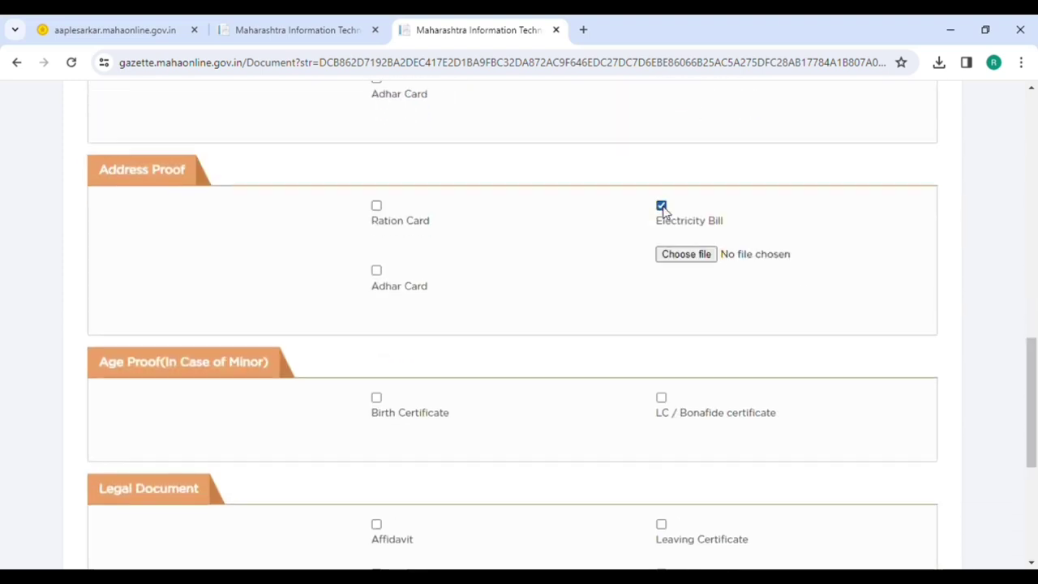
pyautogui.click(678, 258)
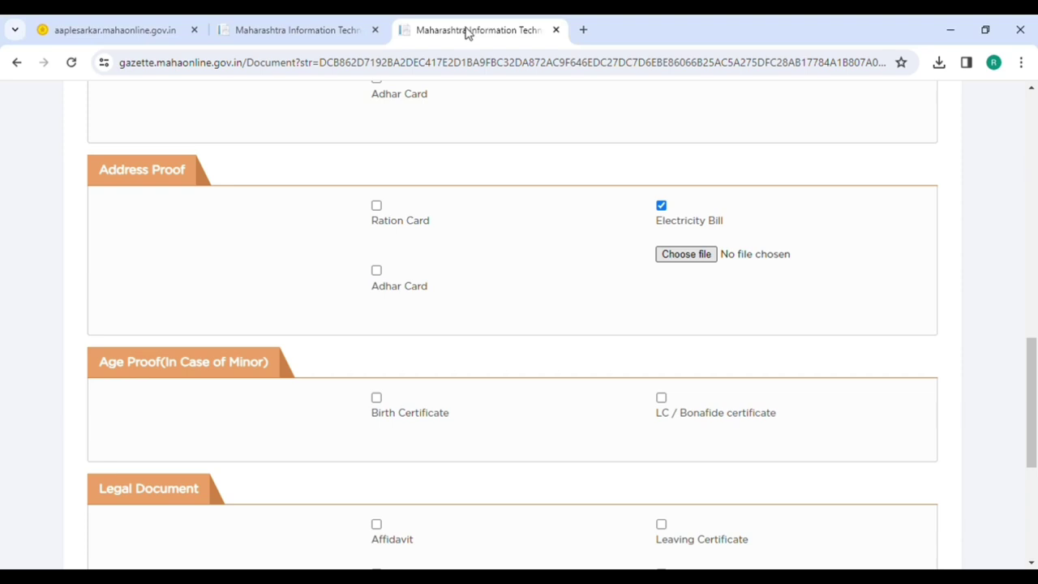
pyautogui.click(665, 258)
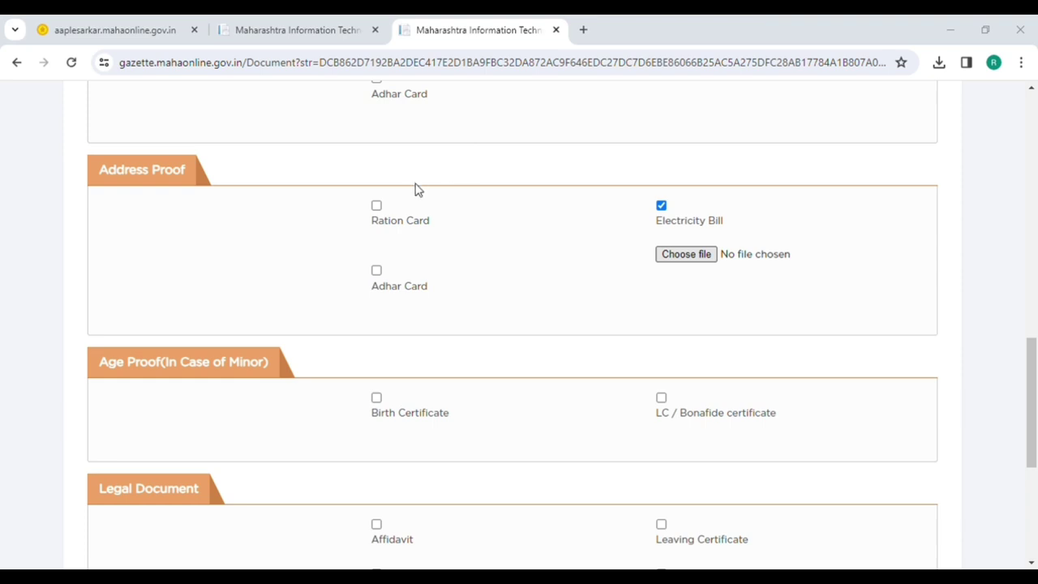
pyautogui.press('Return')
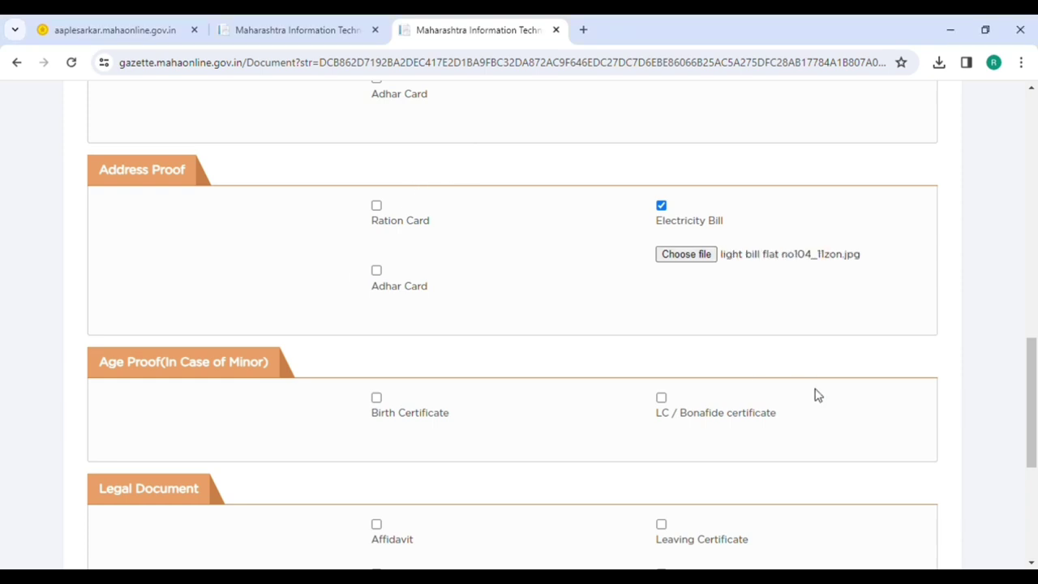
# - Mark LC / Bonafide certificate as age proof, closing its file picker without a file
pyautogui.moveTo(1033, 405); pyautogui.dragTo(1034, 461)
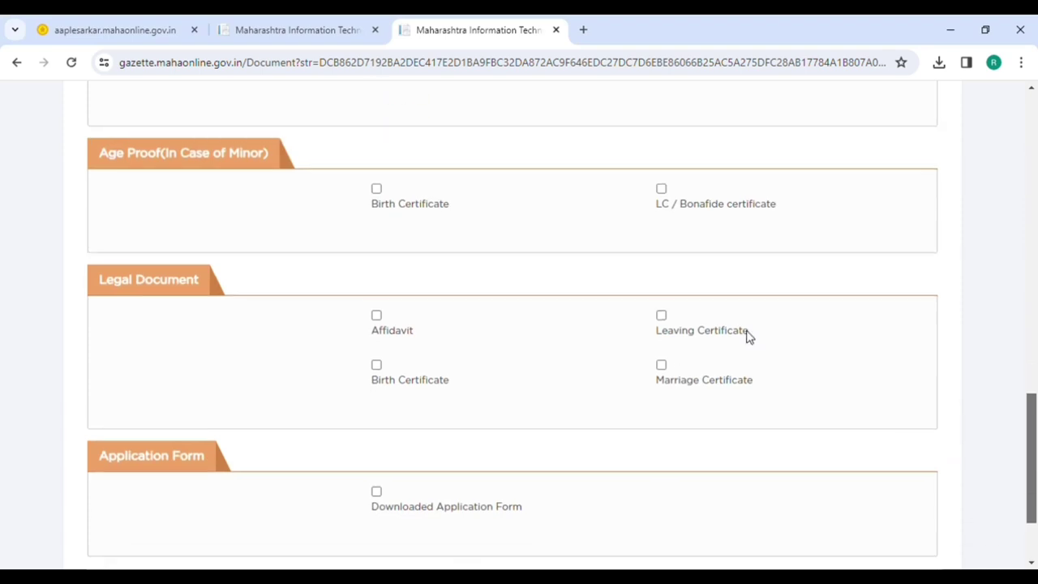
pyautogui.click(661, 191)
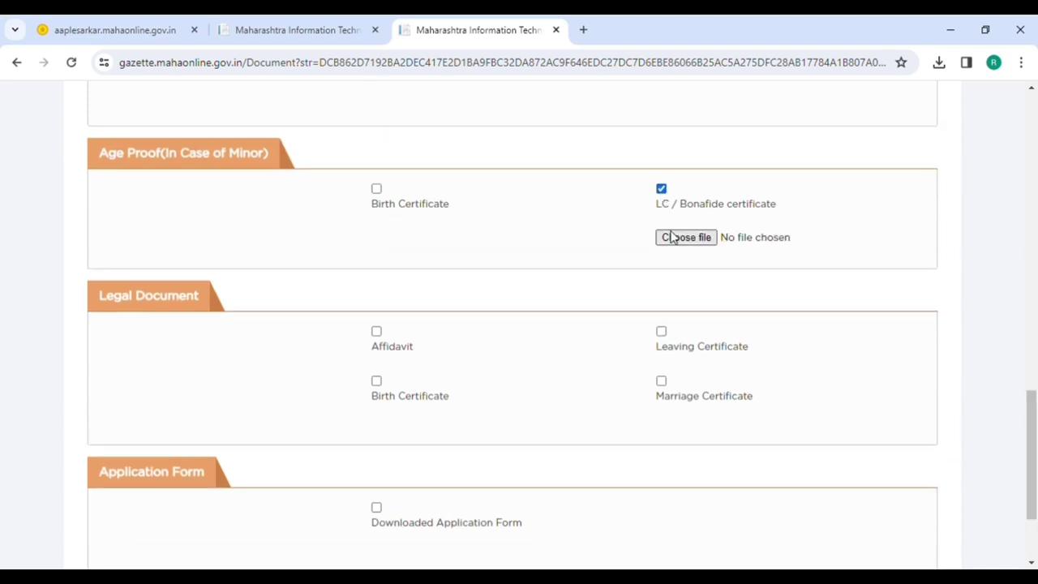
pyautogui.click(683, 240)
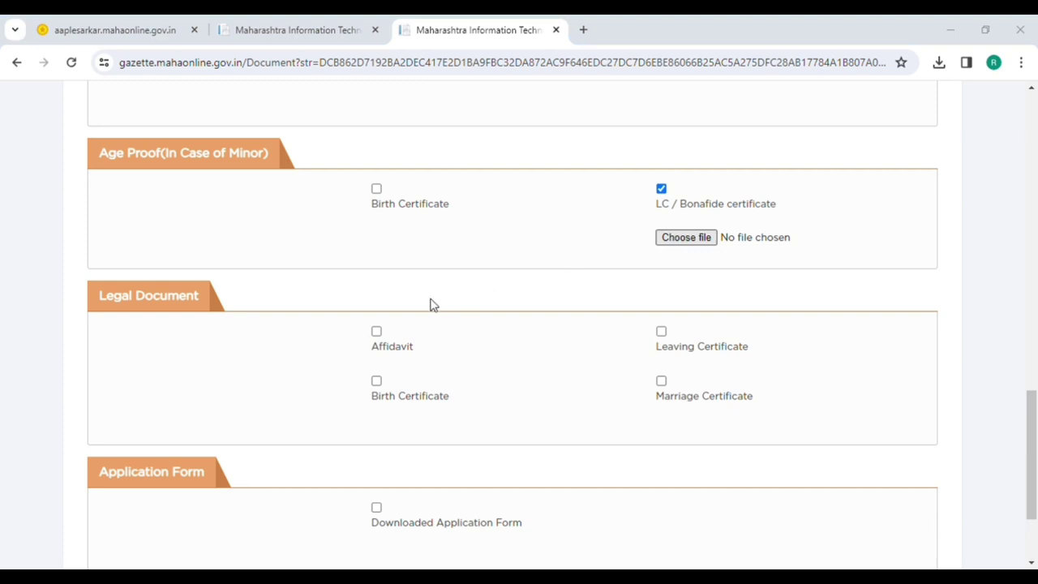
pyautogui.press('Escape')
# - Untick LC / Bonafide and attach the school leaving certificate image as Leaving Certificate
pyautogui.click(659, 190)
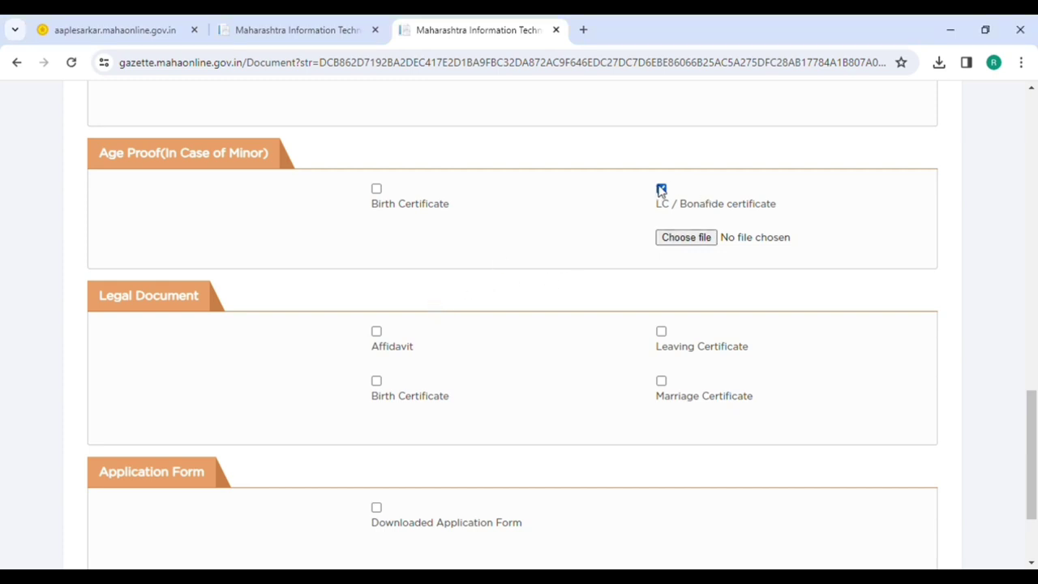
pyautogui.click(662, 316)
pyautogui.click(670, 365)
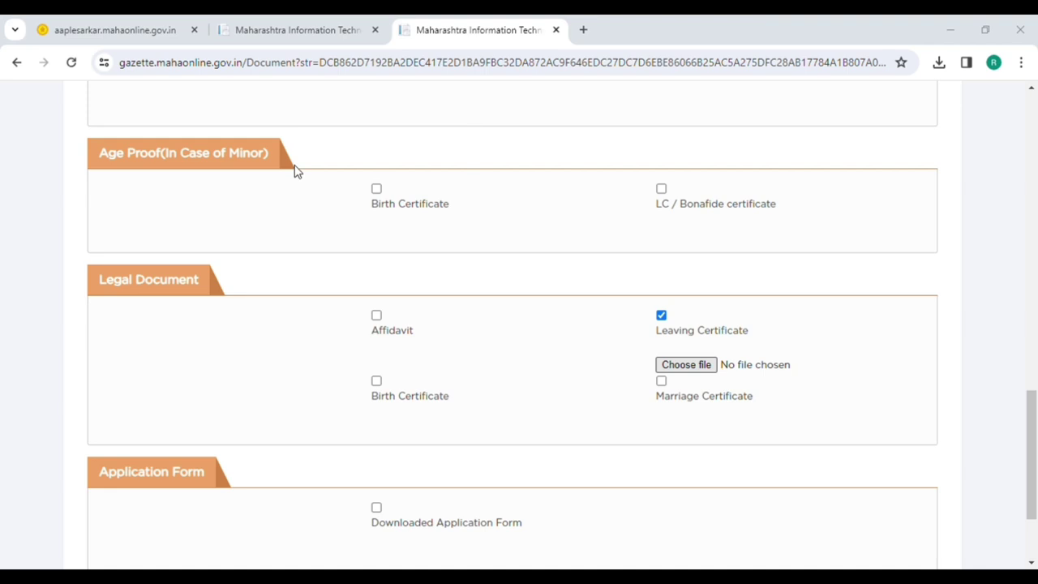
pyautogui.doubleClick(337, 294)
# - Tick Downloaded Application Form and start choosing its image file
pyautogui.scroll(-2, 1035, 427)
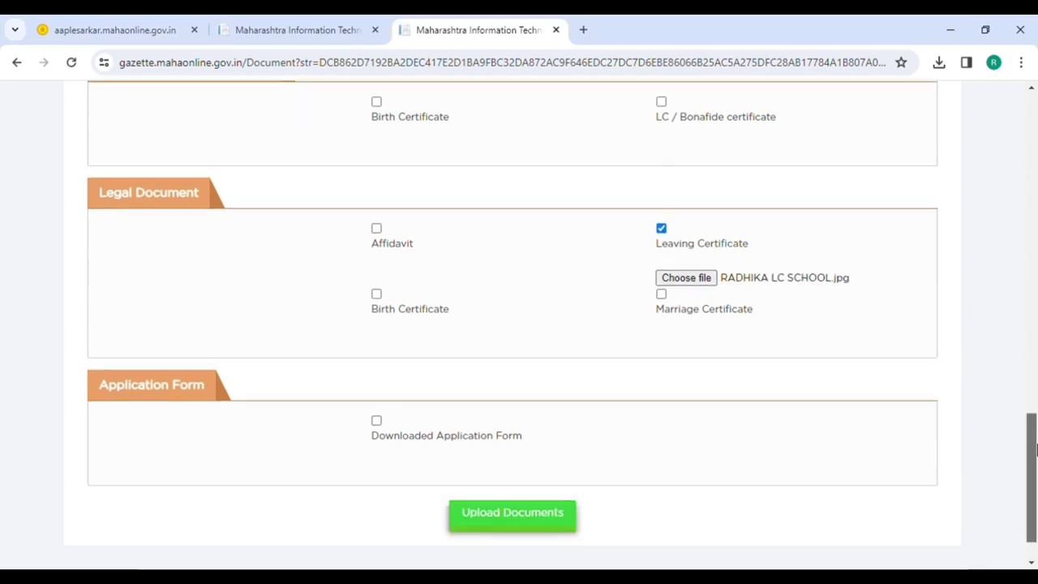
pyautogui.click(376, 419)
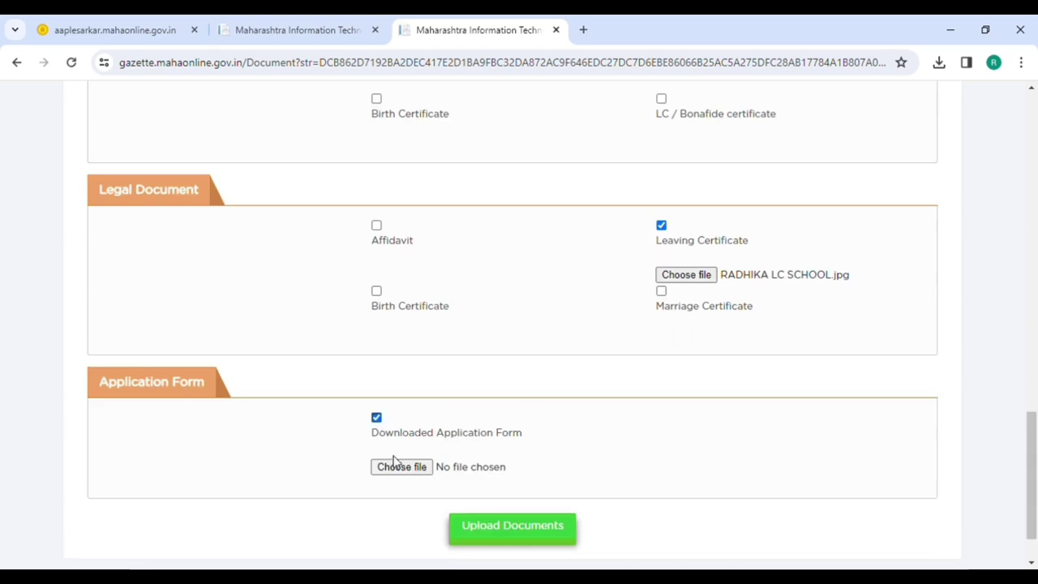
pyautogui.click(401, 471)
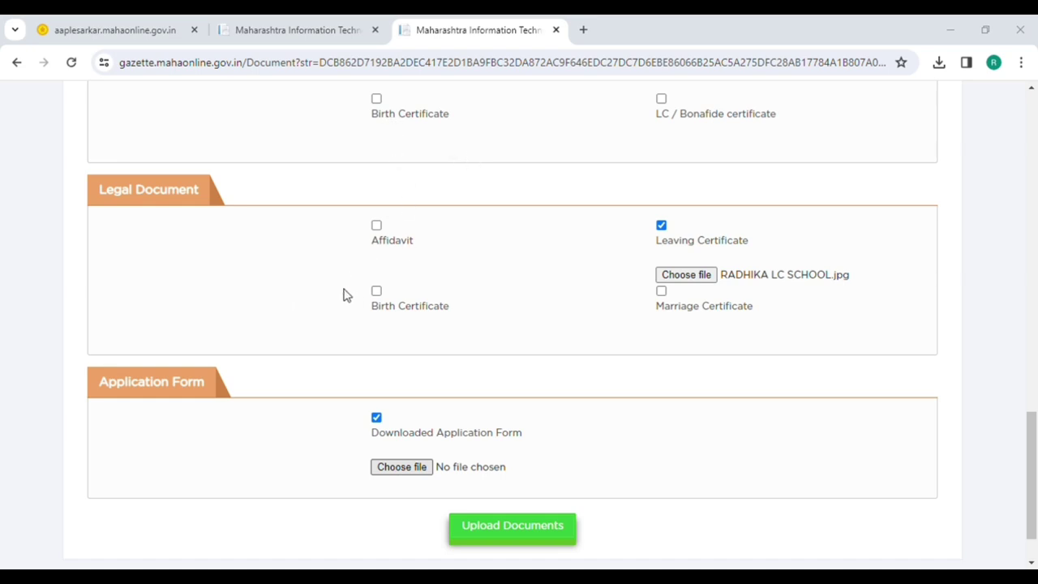
# - Tick Affidavit and attach the Gazette affidavit_11zon2024.pdf file
pyautogui.click(376, 226)
pyautogui.click(393, 277)
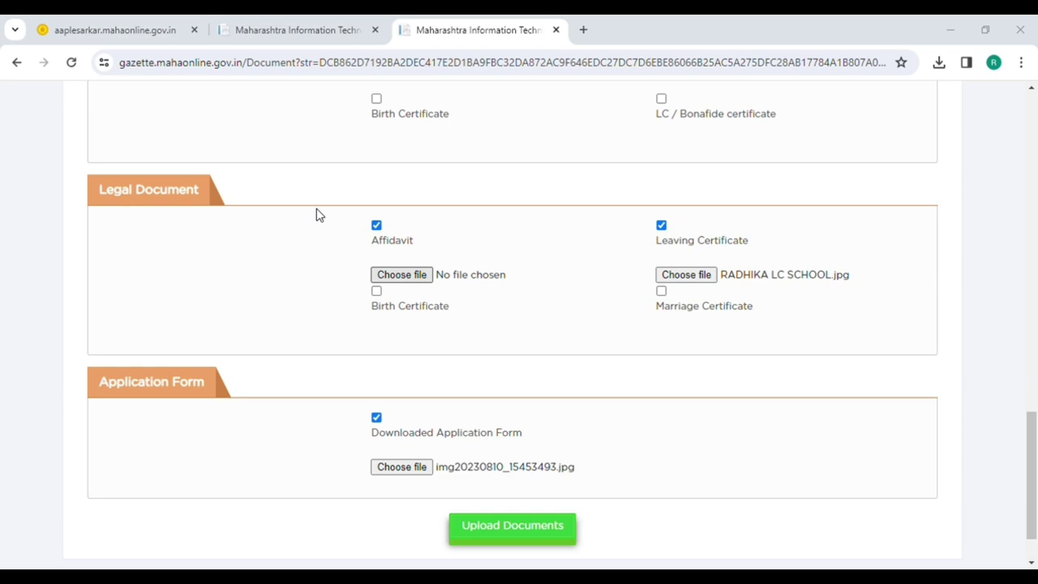
pyautogui.press('Return')
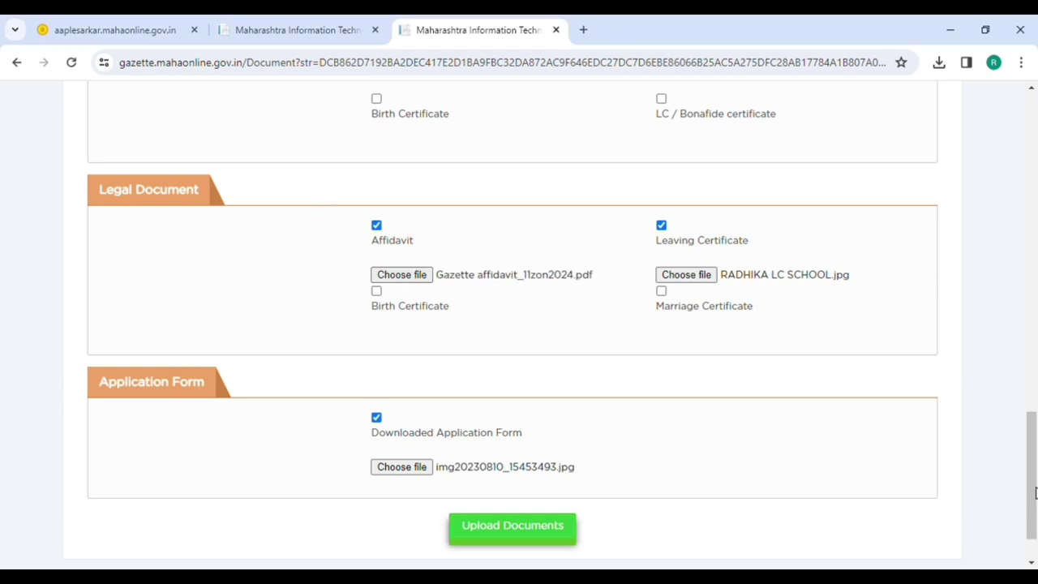
# - Re-attach img20230810_15453493.jpg as the Downloaded Application Form and upload all documents
pyautogui.scroll(-2, 1035, 493)
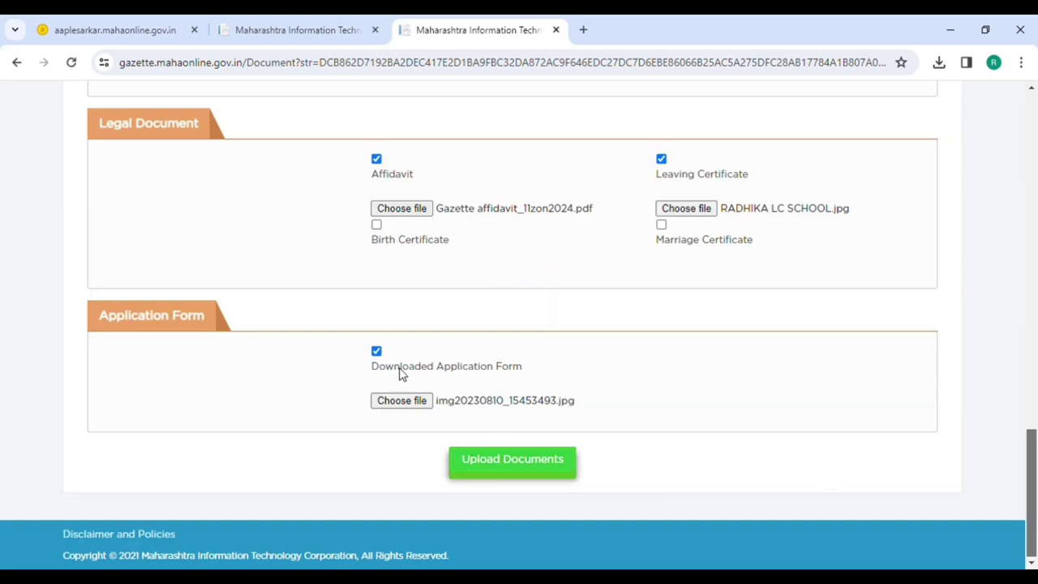
pyautogui.click(378, 352)
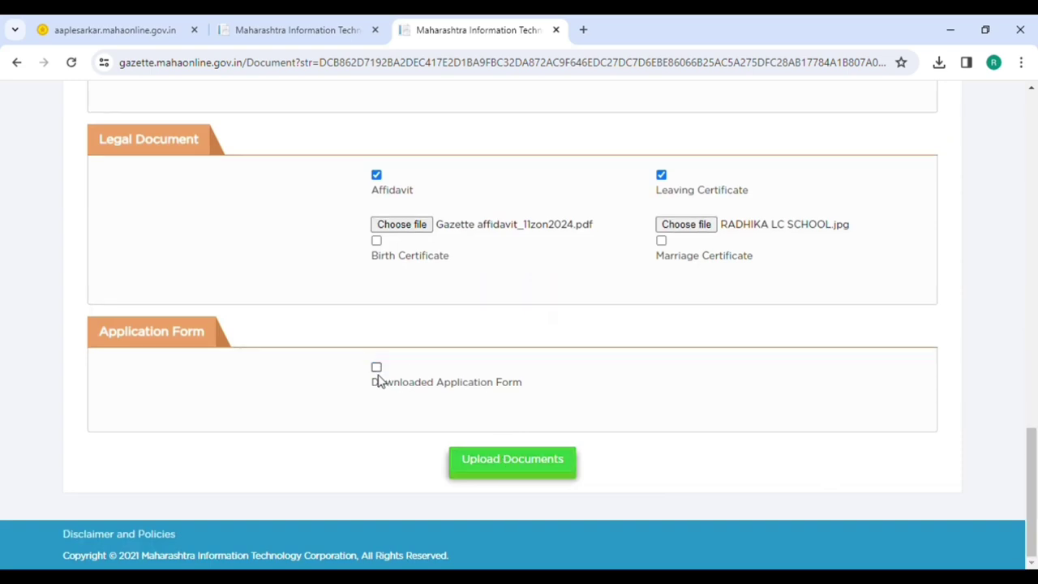
pyautogui.click(376, 367)
pyautogui.click(392, 405)
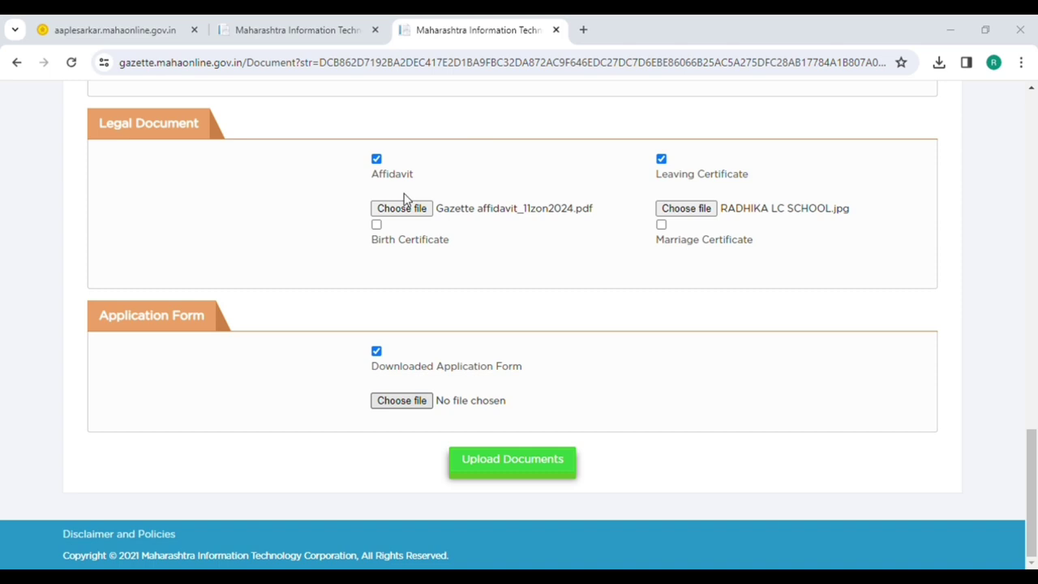
pyautogui.press('Return')
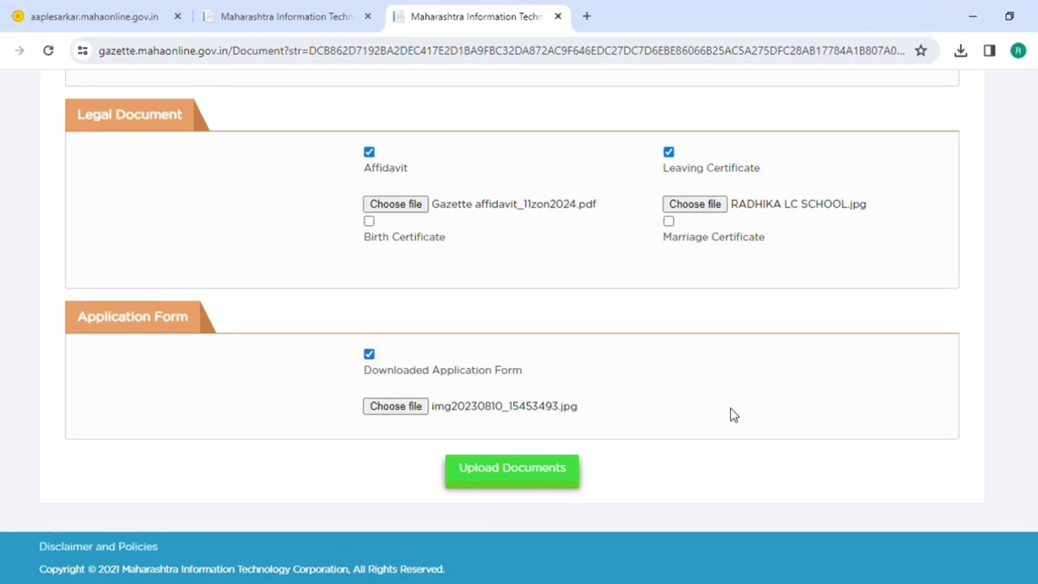
pyautogui.click(506, 487)
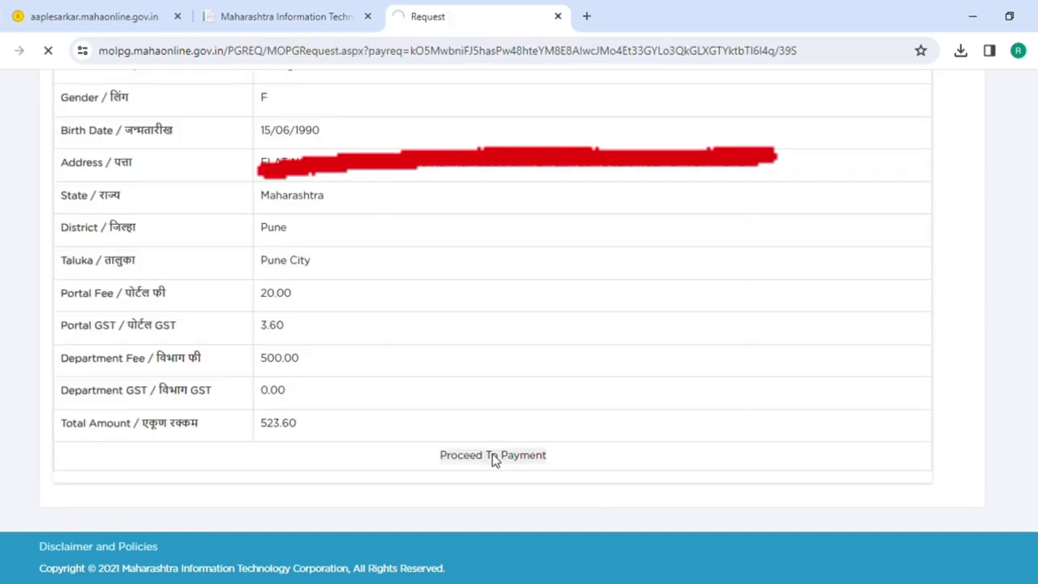
# - Pay the ₹523.60 fee by Net Banking through Pay Gov India (All banks)
pyautogui.click(492, 454)
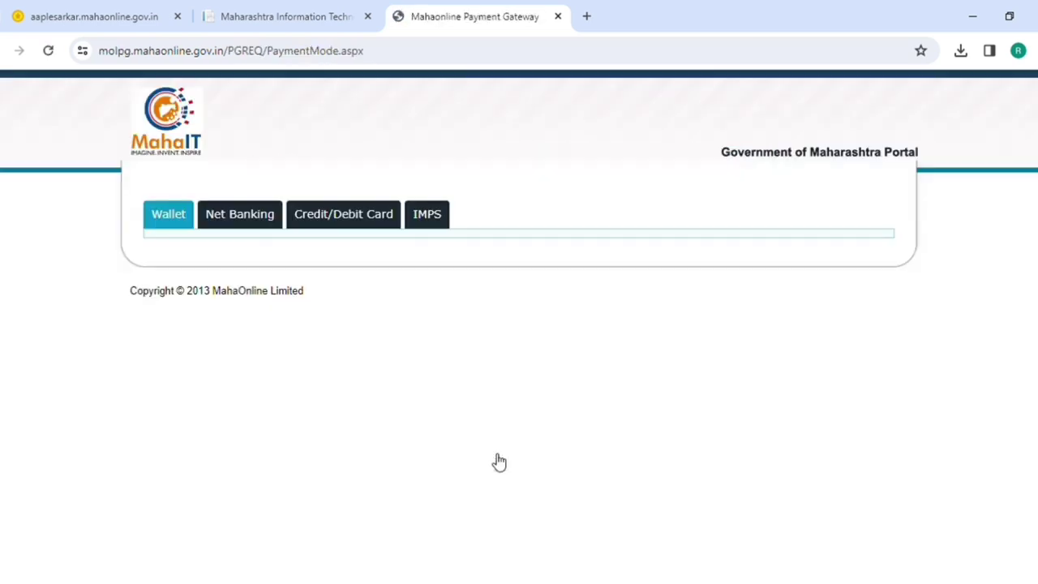
pyautogui.click(260, 216)
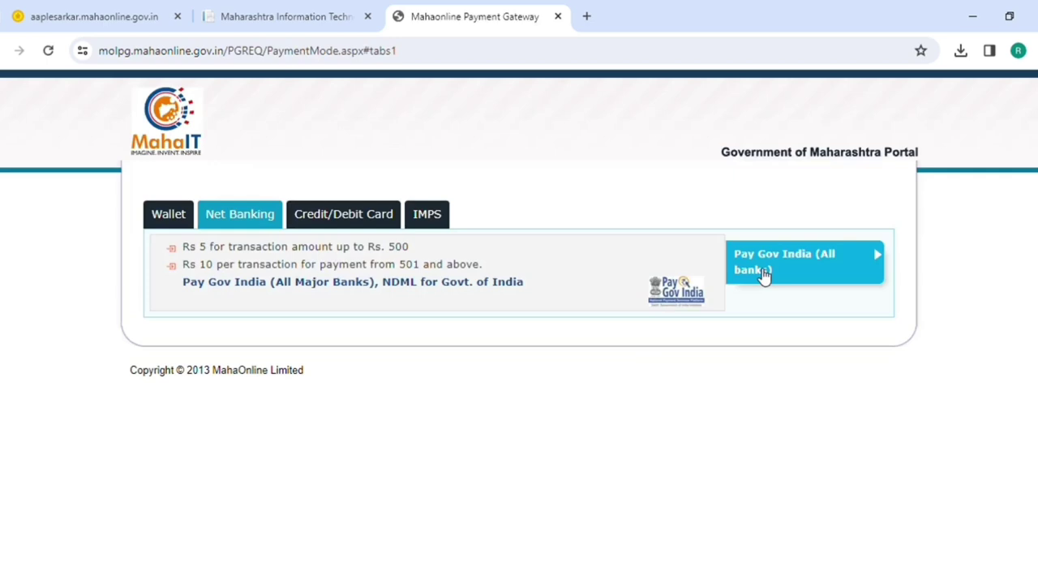
pyautogui.click(762, 276)
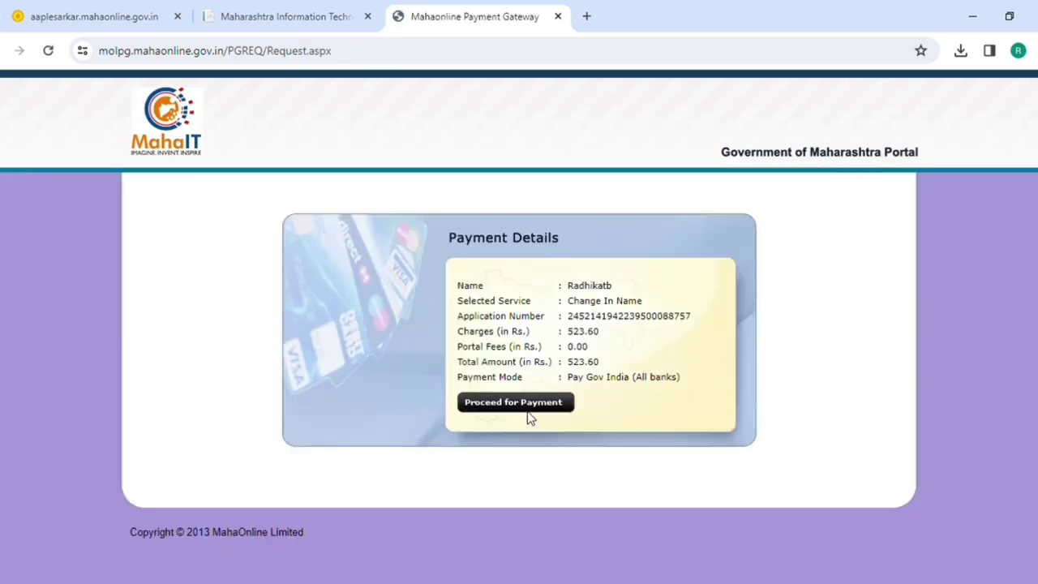
pyautogui.click(528, 410)
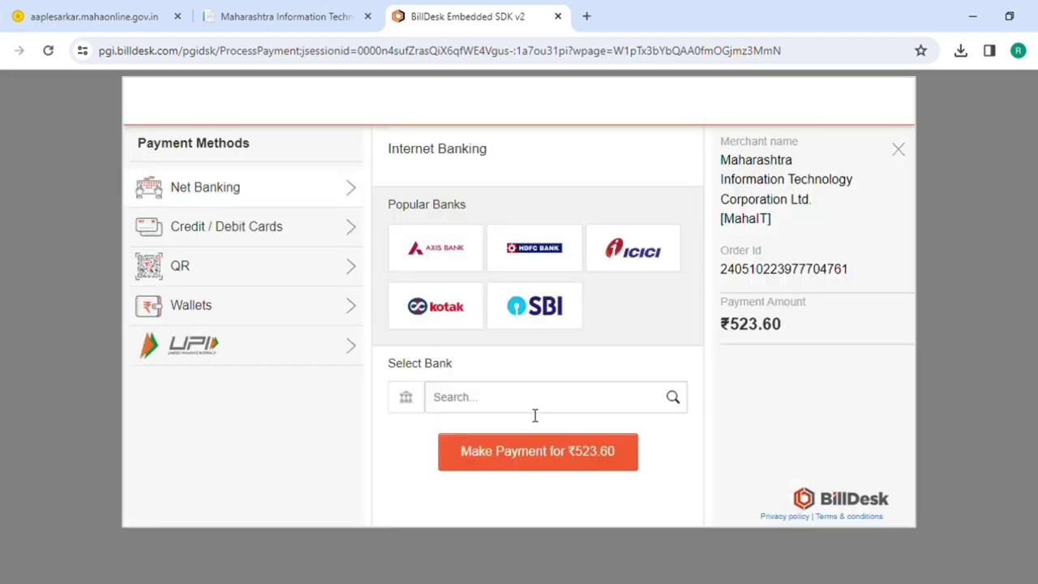
# - Pay ₹523.60 via BHIM UPI QR code and print the acknowledgement receipt
pyautogui.click(326, 287)
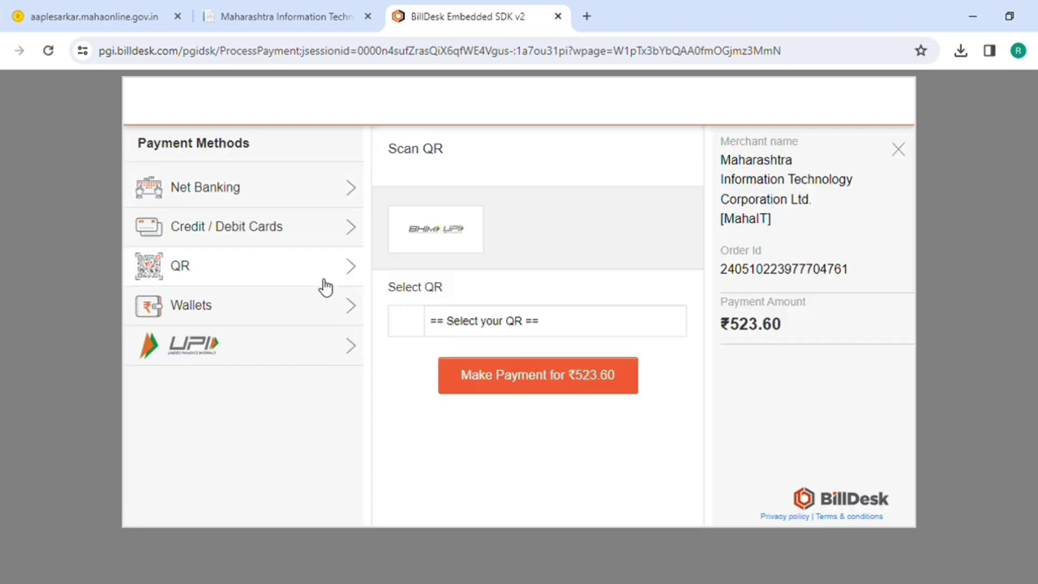
pyautogui.click(473, 326)
pyautogui.click(459, 365)
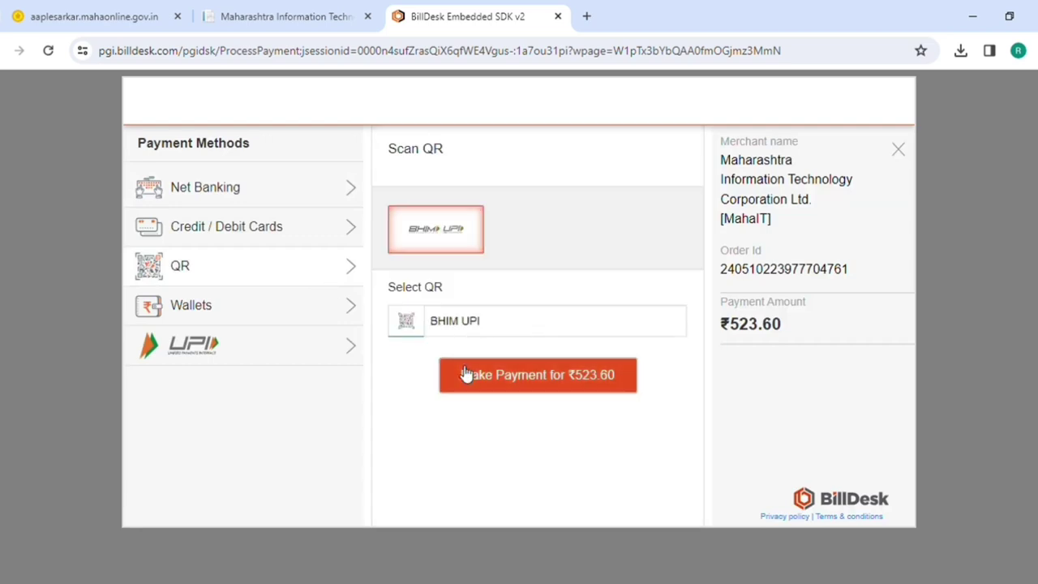
pyautogui.click(464, 374)
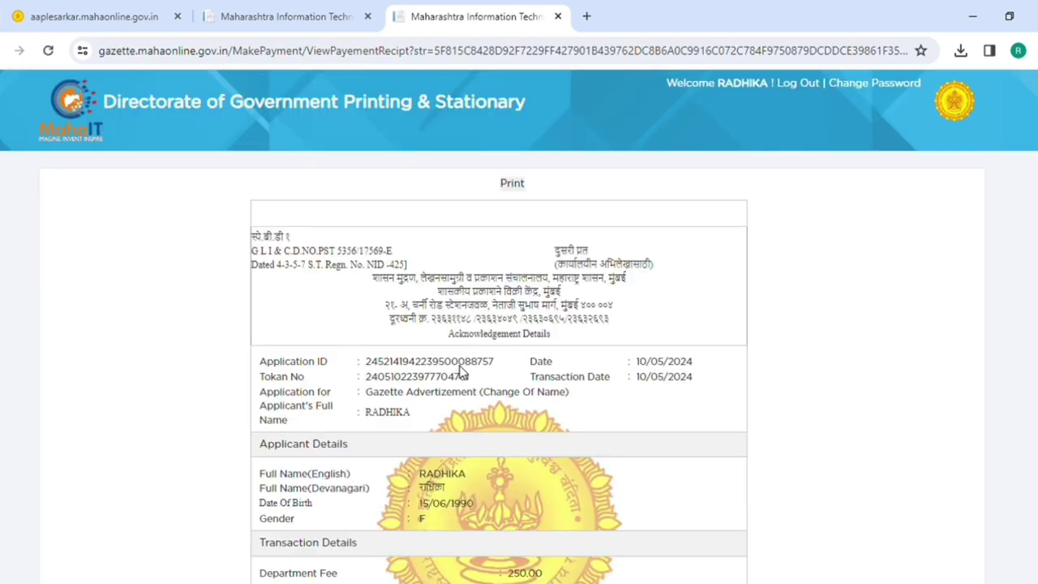
pyautogui.click(512, 184)
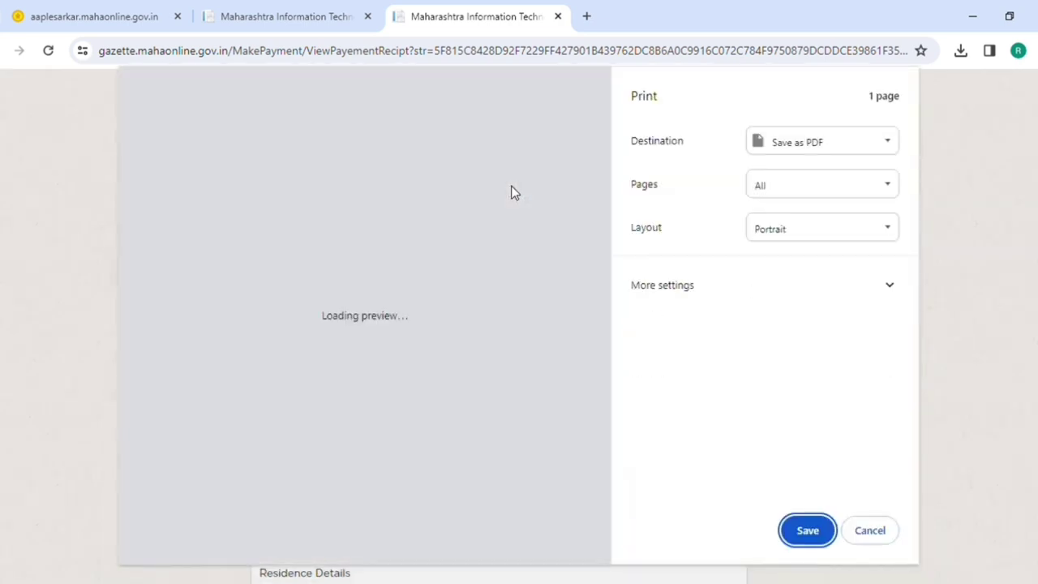